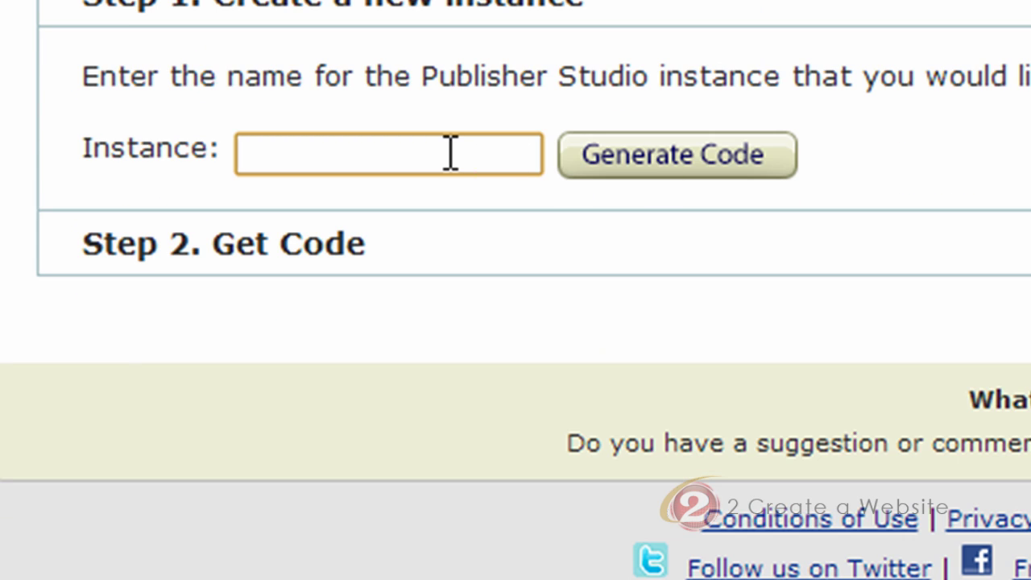
Name the instance '2 Create a Website', generate its loader code, and select the whole script
{"action": "type", "text": "2 Crea"}
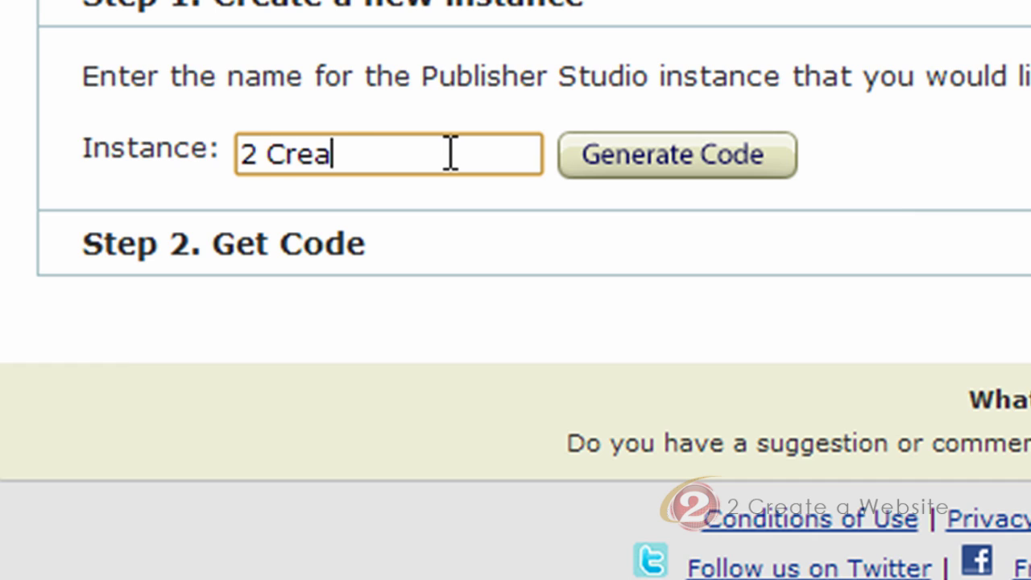
{"action": "type", "text": "te a We"}
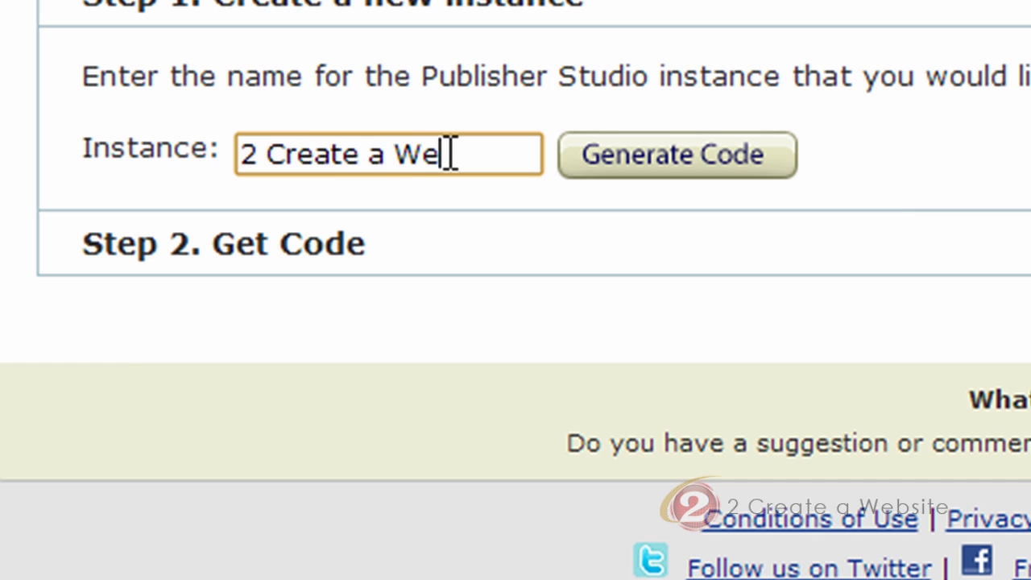
{"action": "type", "text": "bsite"}
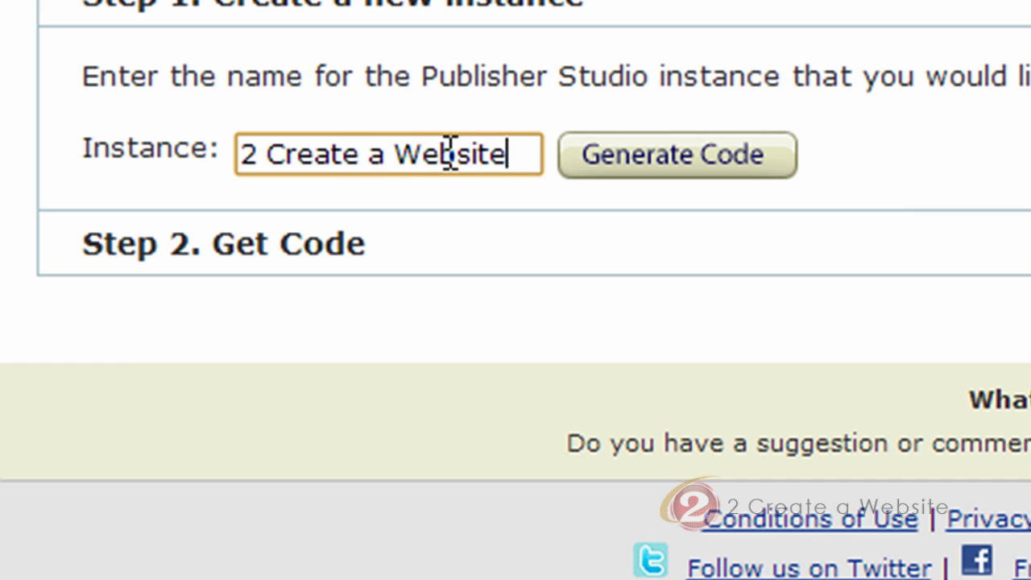
{"action": "left_click", "coordinate": [667, 161]}
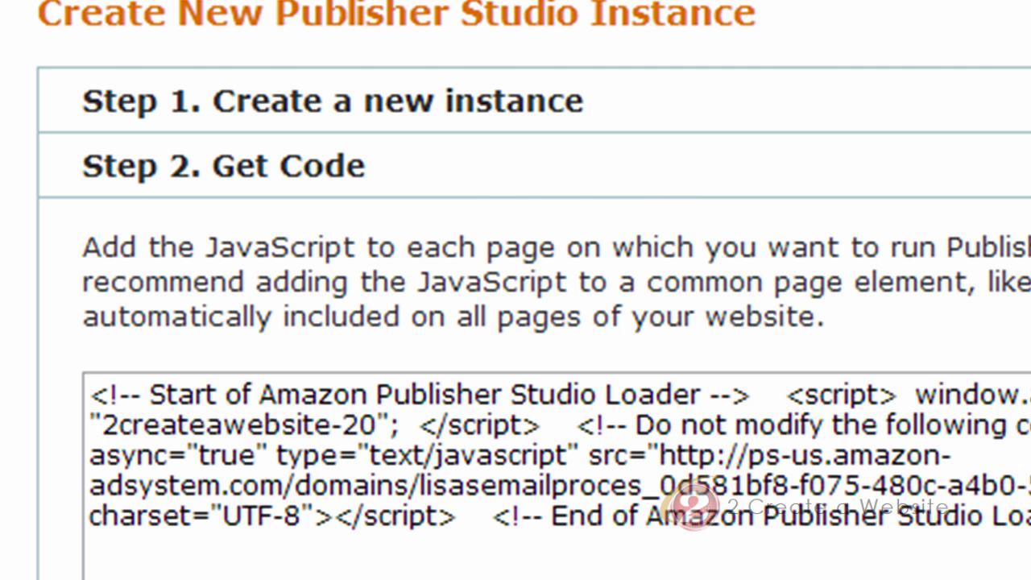
{"action": "scroll", "coordinate": [516, 290], "scroll_direction": "down", "scroll_amount": 3}
{"action": "left_click", "coordinate": [265, 28]}
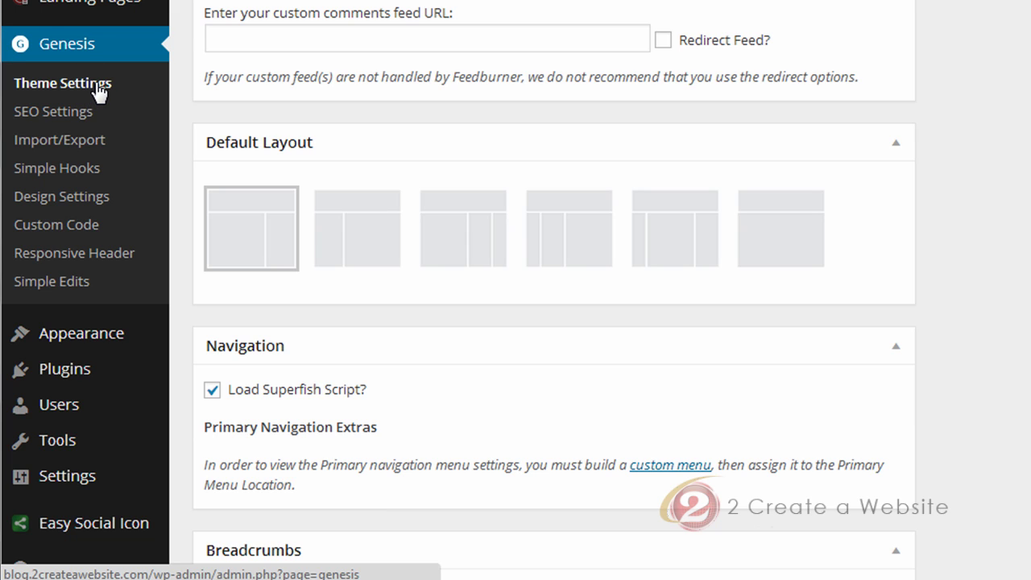
Go to the Genesis Theme Settings page in WordPress
{"action": "mouse_move", "coordinate": [66, 341]}
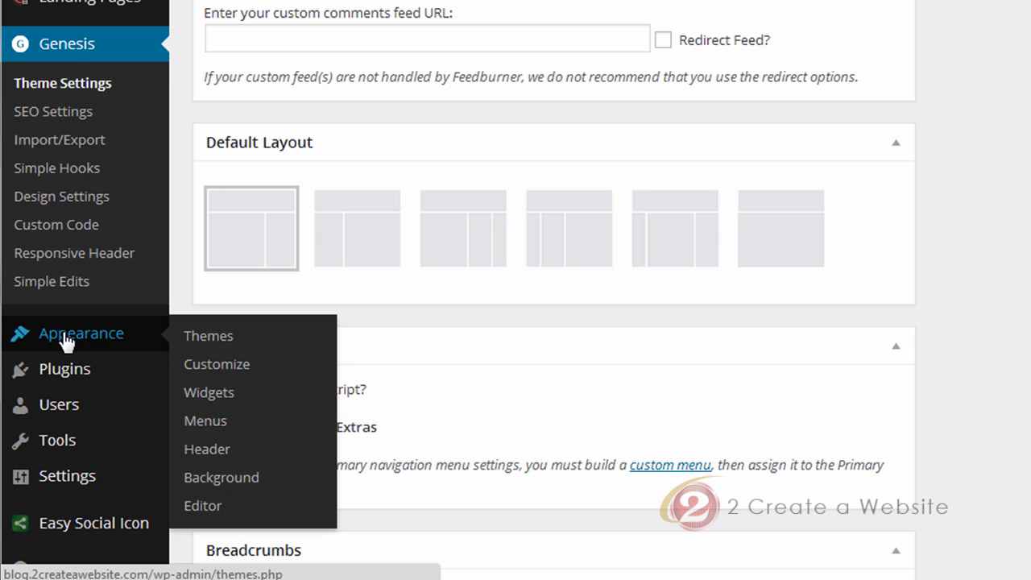
{"action": "left_click", "coordinate": [202, 507]}
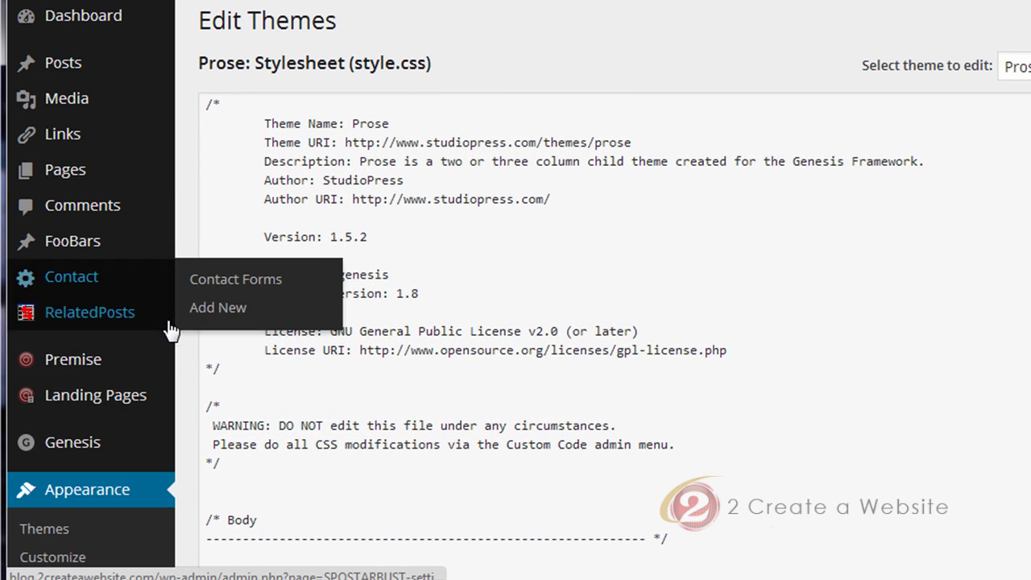
{"action": "mouse_move", "coordinate": [98, 457]}
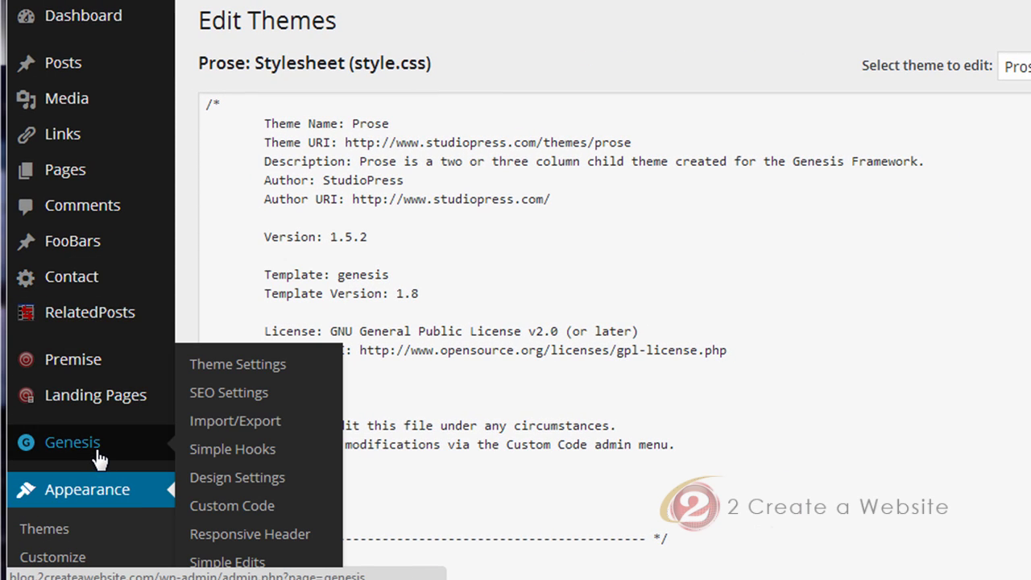
{"action": "left_click", "coordinate": [222, 368]}
Paste the Amazon loader code on a new line after the existing wp_footer() script
{"action": "scroll", "coordinate": [415, 352], "scroll_direction": "down", "scroll_amount": 15}
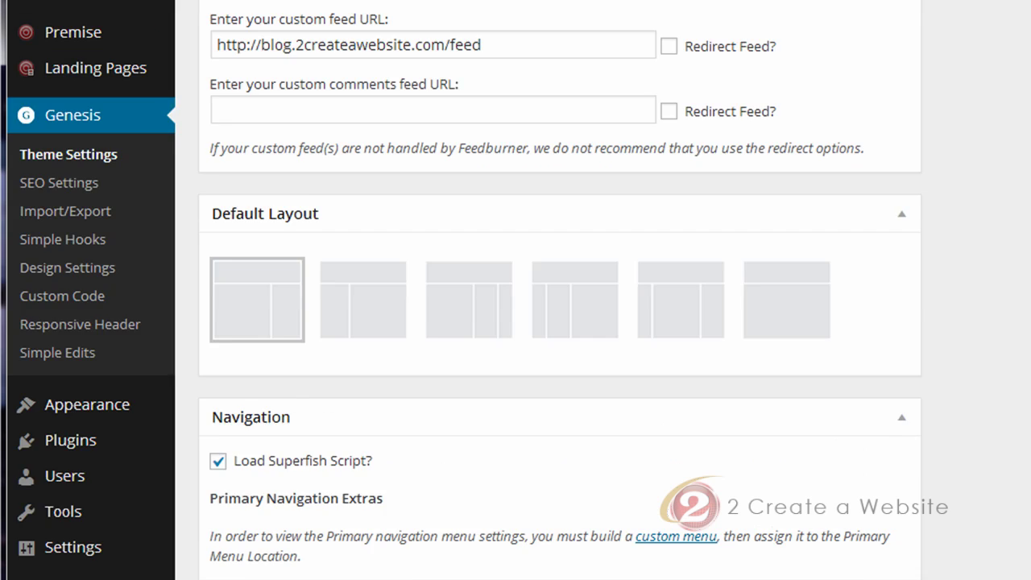
{"action": "left_click_drag", "start_coordinate": [901, 276], "coordinate": [900, 359]}
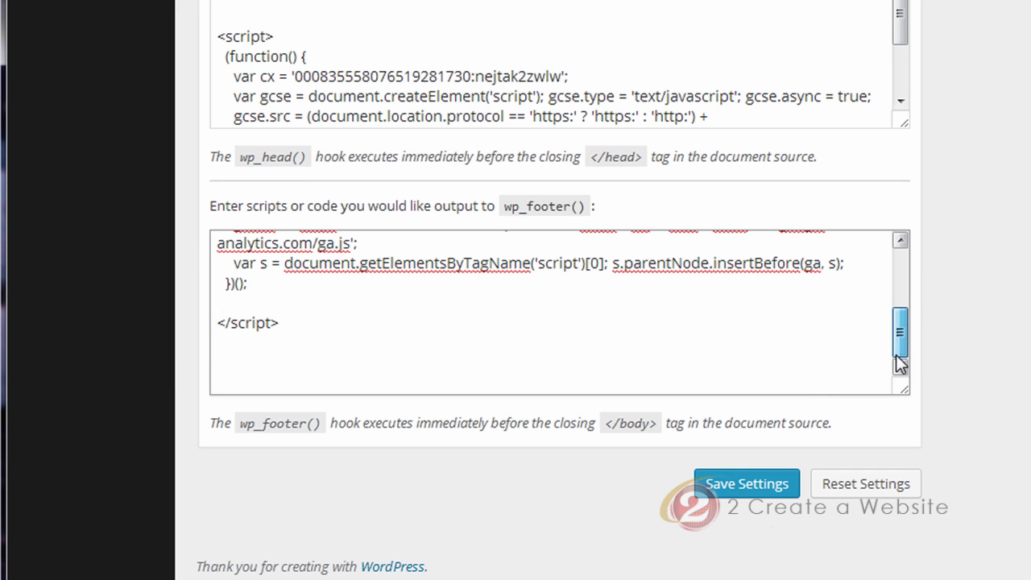
{"action": "left_click", "coordinate": [407, 334]}
{"action": "key", "text": "Return"}
{"action": "key", "text": "Return"}
{"action": "key", "text": "Return"}
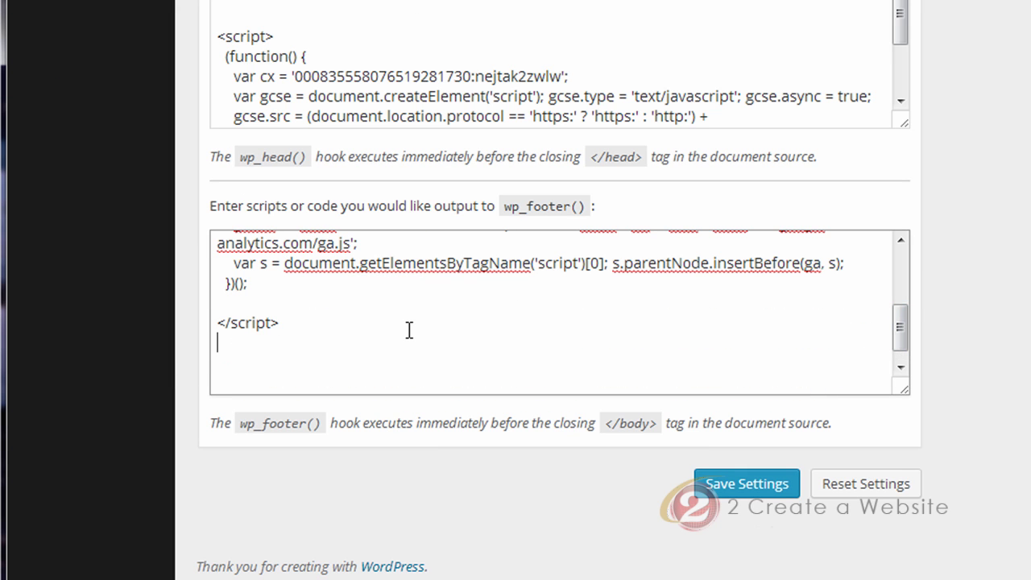
{"action": "type", "text": "<!-- Start of Amazon Publisher Studio Loader -->    <script>  window.amznpubstudioTag = \"2createawebsite-20\";  </script>    <!-- Do not modify the following code ! -->  <script async=\"true\" type=\"text/javascript\" src=\"http://ps-us.amazon-adsystem.com/domains/lisasemailproces_0d581bf8-f075-480c-a4b0-536184fd76dd.js\" charset=\"UTF-8\"></script>  <!-- End of Amazon Publisher Studio Loader -->"}
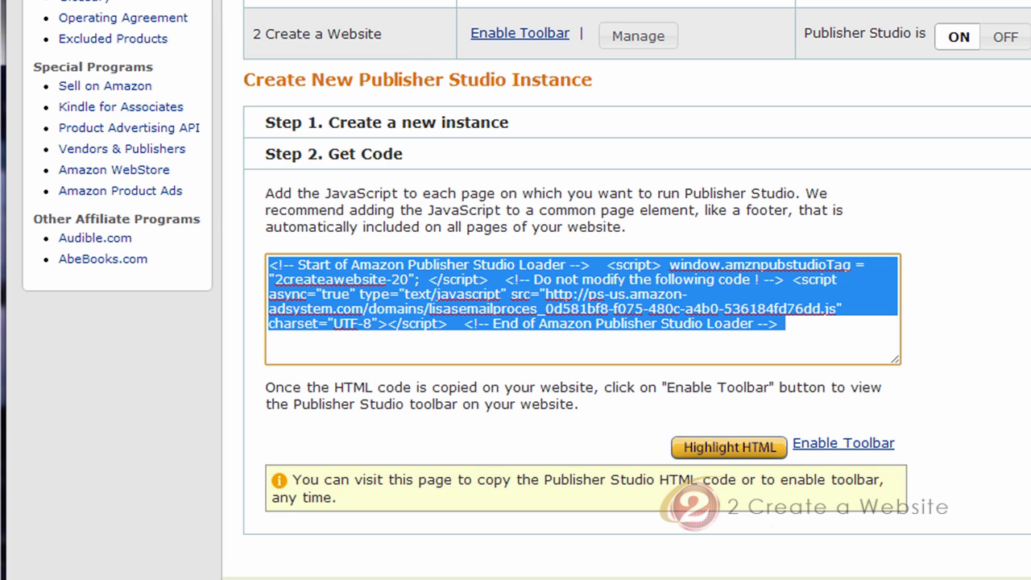
Enable the Publisher Studio toolbar and dismiss the Toolbar Enabled confirmation
{"action": "left_click", "coordinate": [833, 447]}
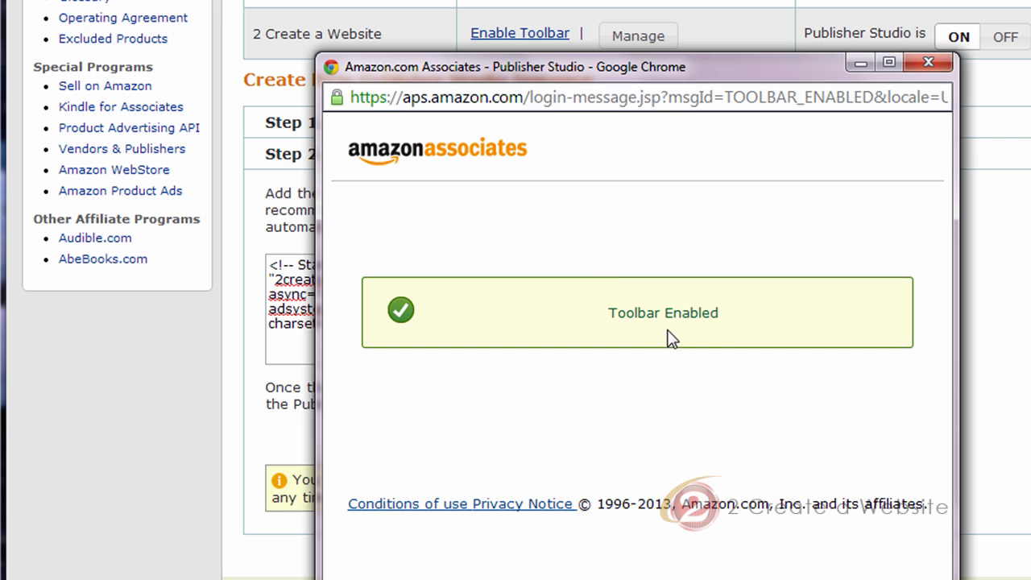
{"action": "left_click", "coordinate": [928, 62]}
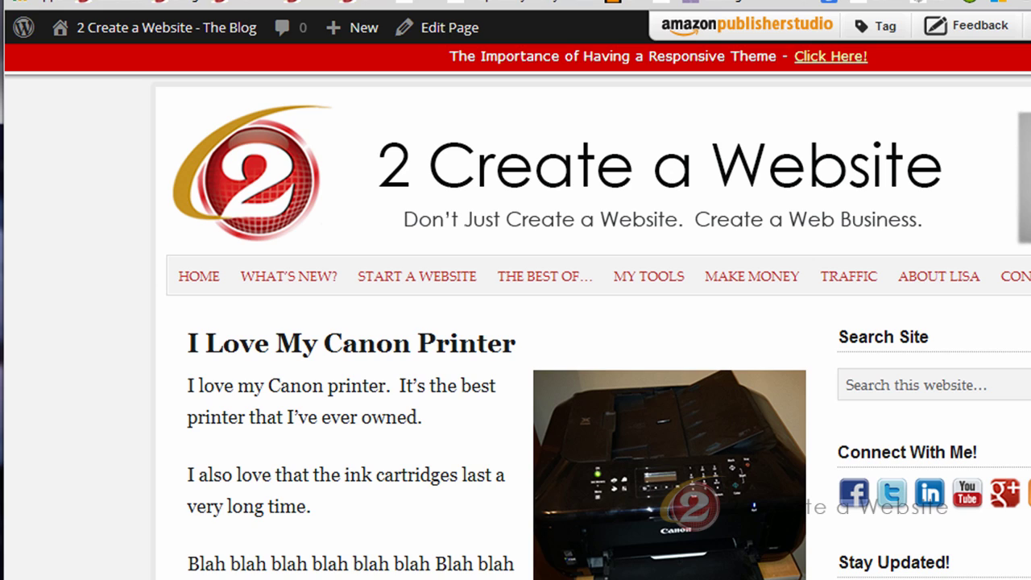
Set the toolbar's Tag option to Page Mode and scroll down to the post content
{"action": "left_click", "coordinate": [883, 33]}
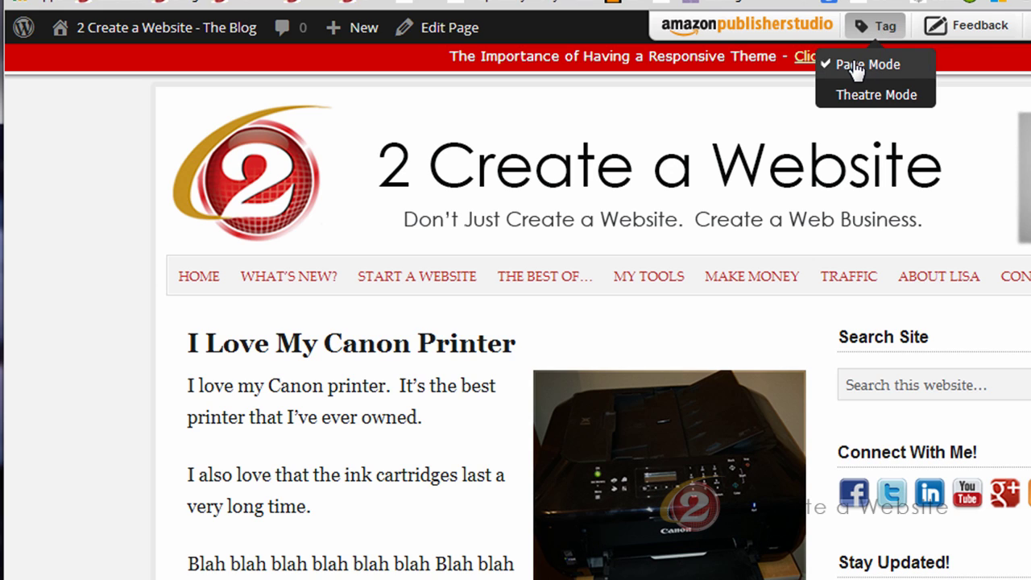
{"action": "left_click", "coordinate": [867, 66]}
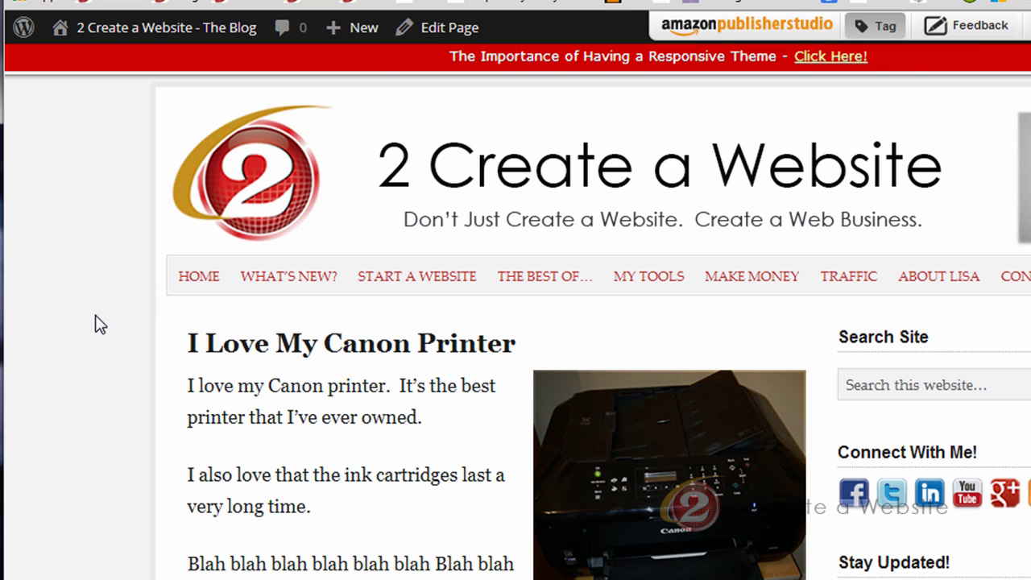
{"action": "scroll", "coordinate": [94, 322], "scroll_direction": "down", "scroll_amount": 1}
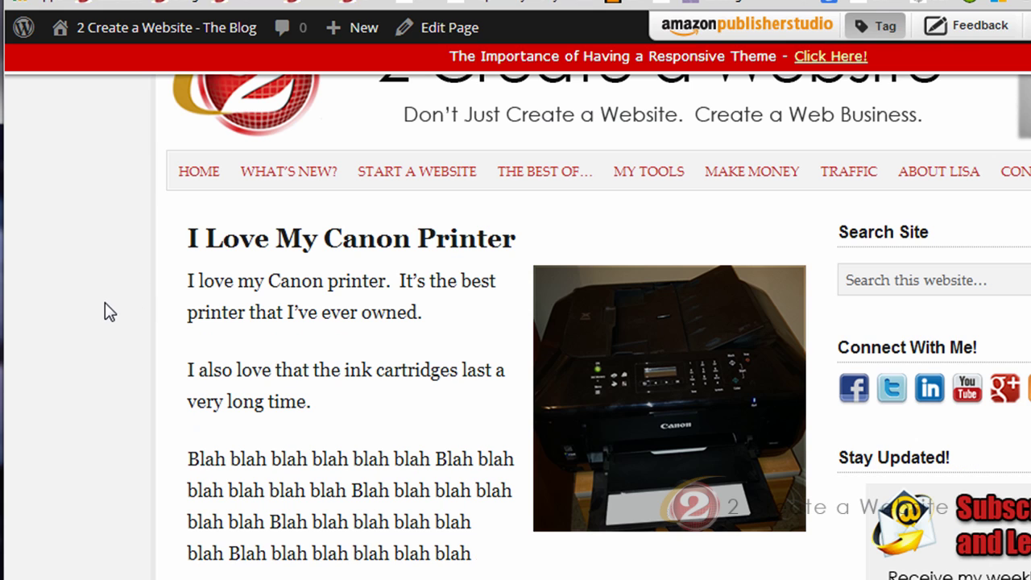
{"action": "scroll", "coordinate": [111, 306], "scroll_direction": "down", "scroll_amount": 1}
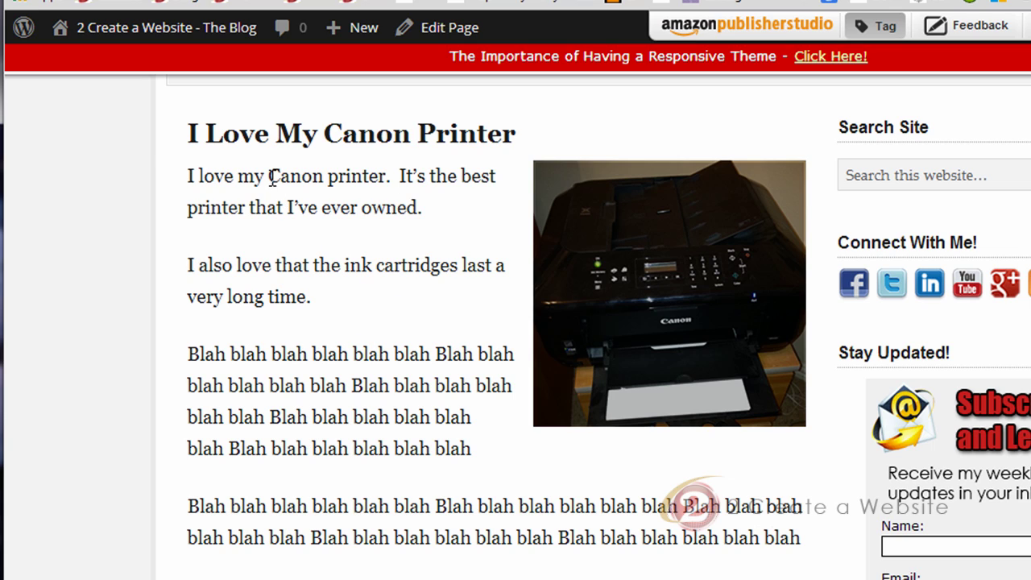
Highlight 'Canon printer' in the post and link it to the Canon PIXMA MX922 result
{"action": "left_click_drag", "start_coordinate": [269, 177], "coordinate": [387, 177]}
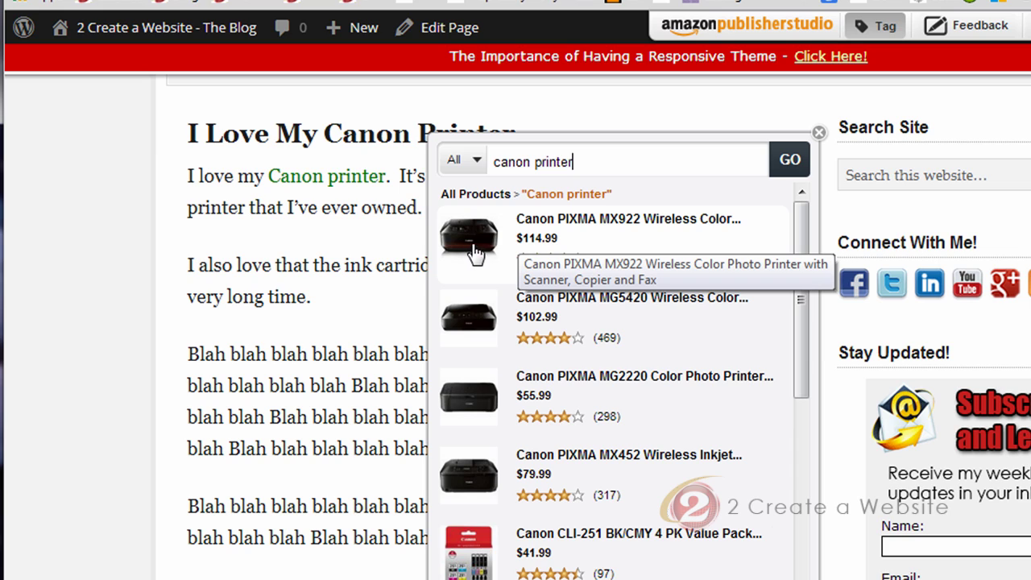
{"action": "left_click", "coordinate": [572, 232]}
{"action": "mouse_move", "coordinate": [367, 191]}
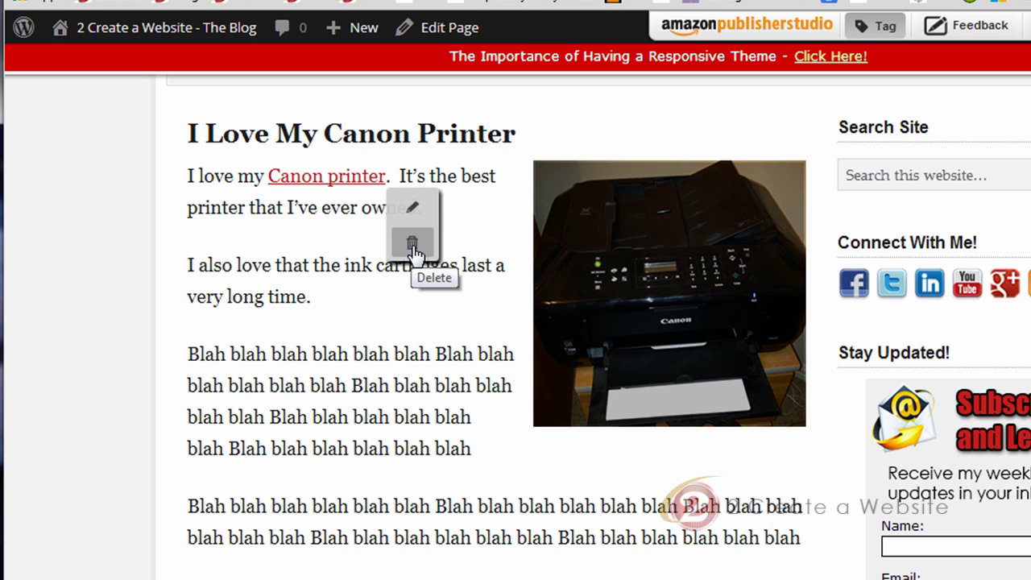
Tag the printer photo by searching 'canon printer' and picking the first suggested product
{"action": "left_click_drag", "start_coordinate": [649, 313], "coordinate": [668, 270]}
{"action": "left_click", "coordinate": [668, 270]}
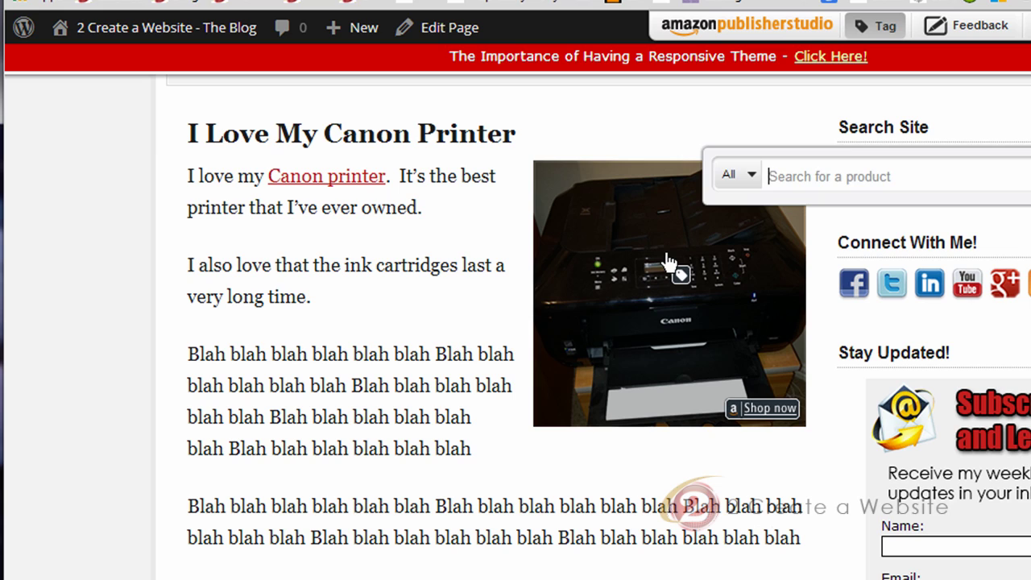
{"action": "type", "text": "can"}
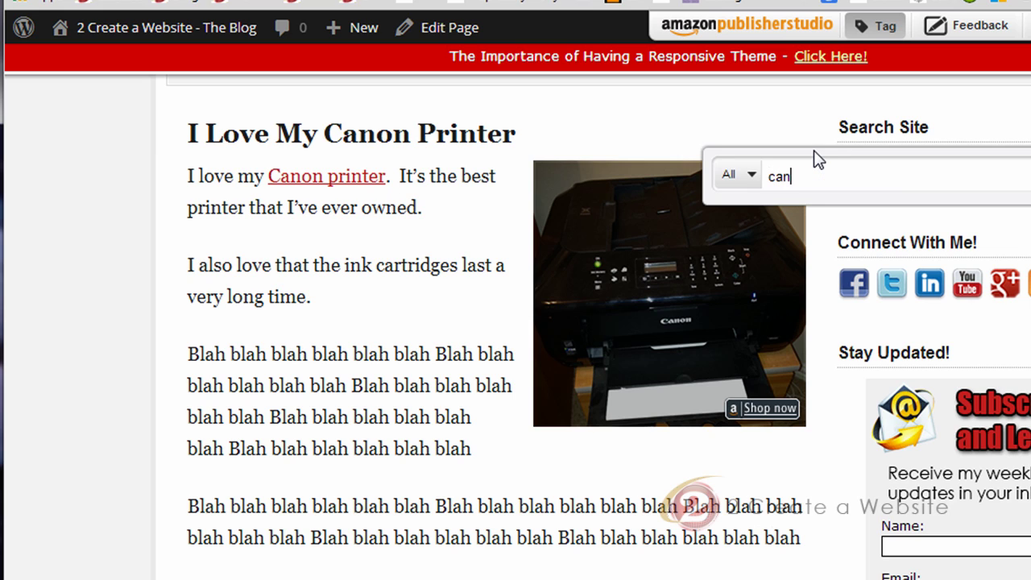
{"action": "type", "text": "on printer"}
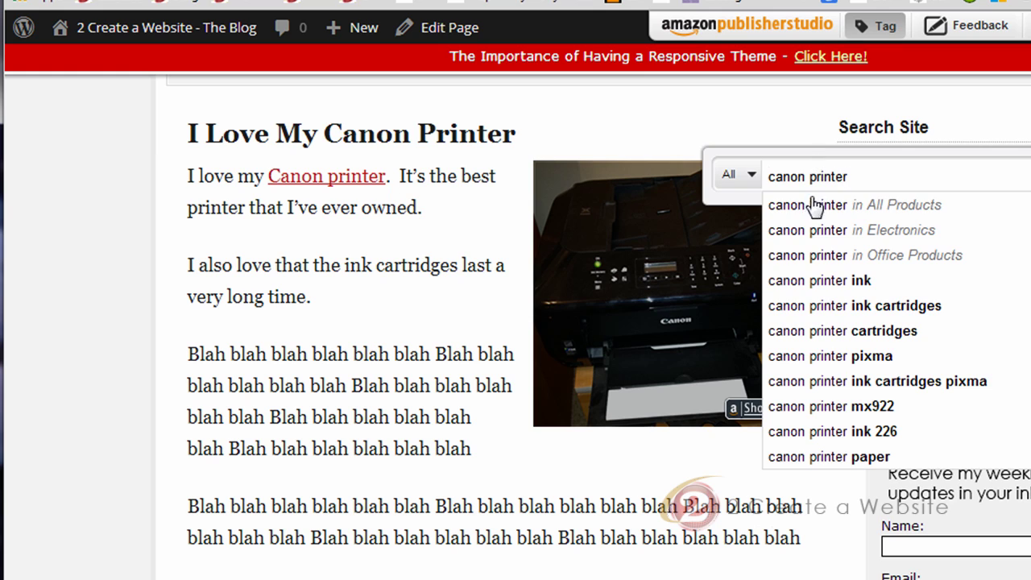
{"action": "left_click", "coordinate": [809, 205]}
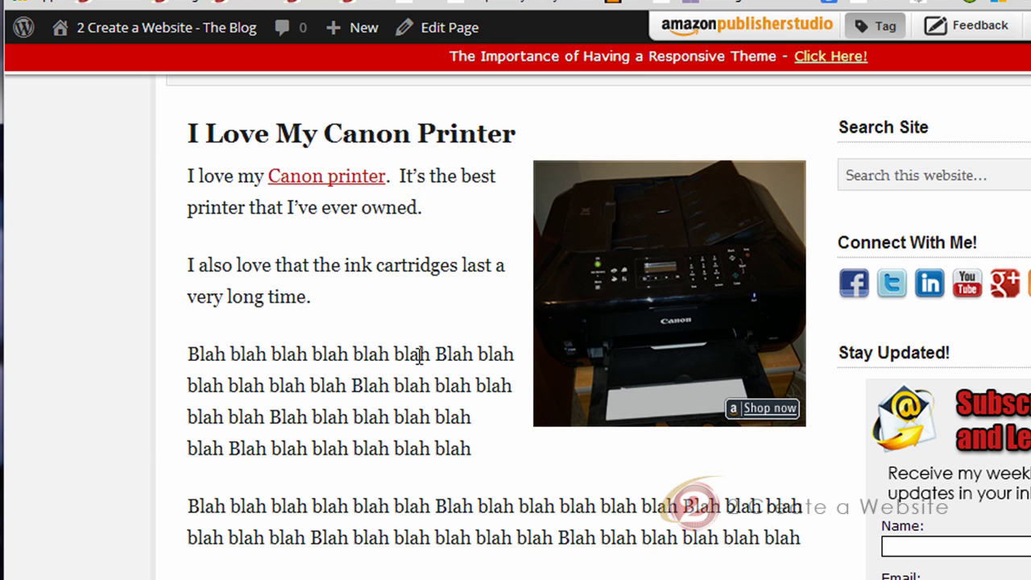
{"action": "scroll", "coordinate": [422, 475], "scroll_direction": "up", "scroll_amount": 3}
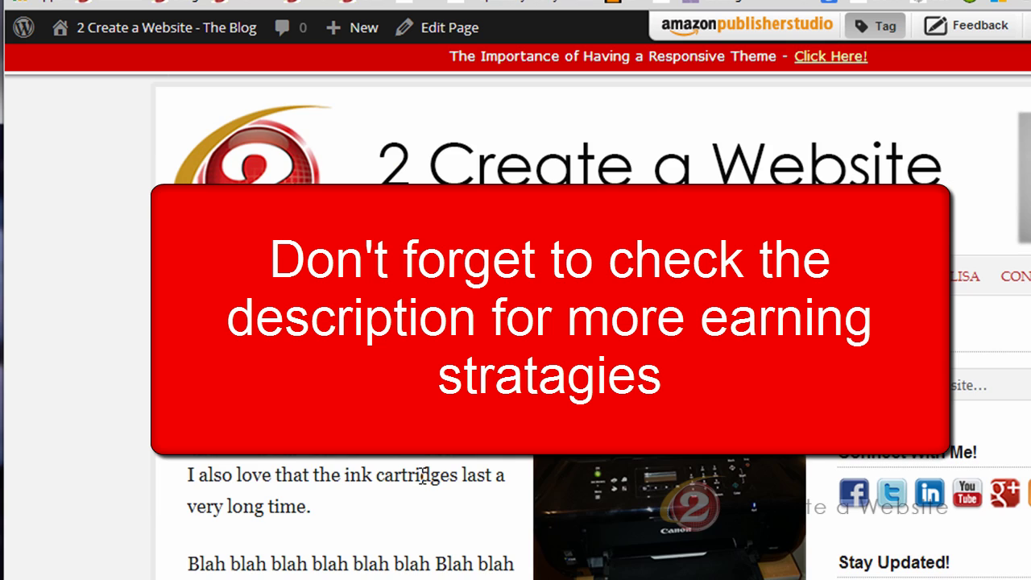